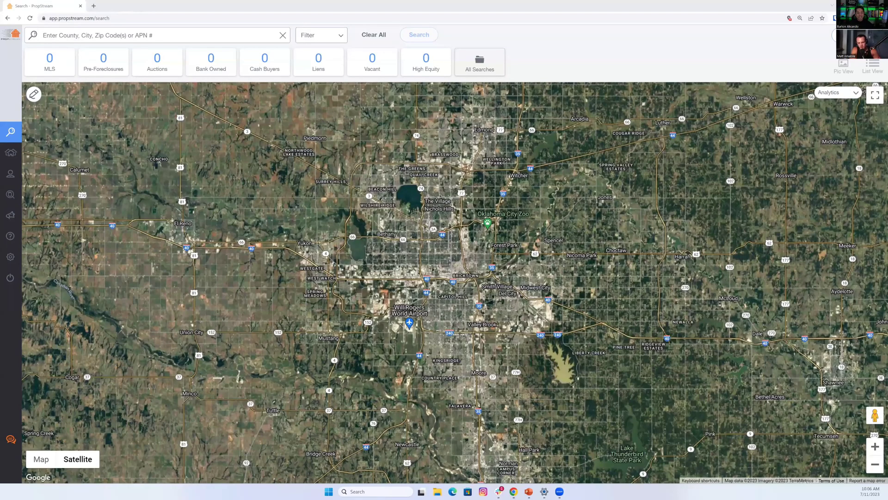
- Search Oklahoma City, OK again and apply the Free & Clear quick list
{"action": "left_click", "coordinate": [170, 32]}
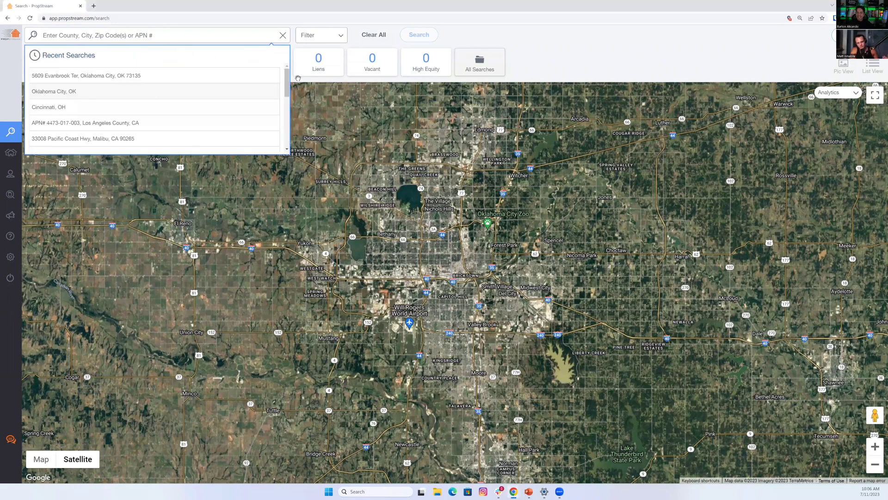
{"action": "left_click", "coordinate": [76, 90]}
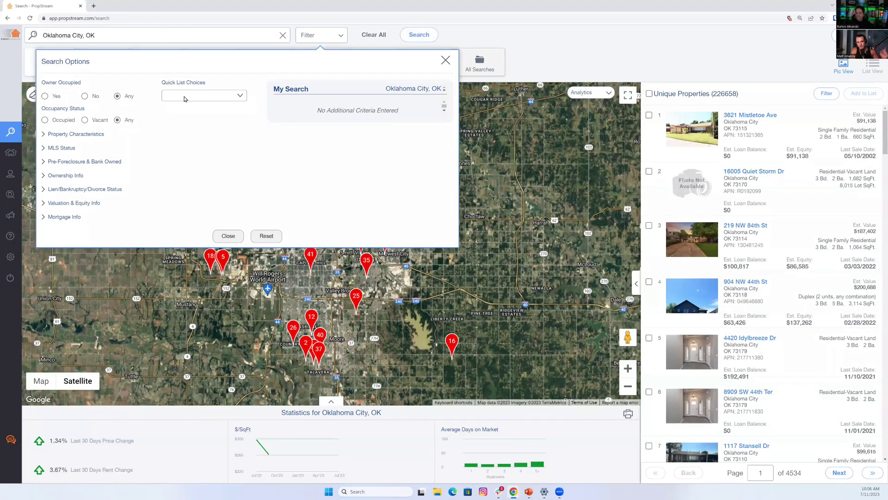
{"action": "left_click", "coordinate": [185, 97]}
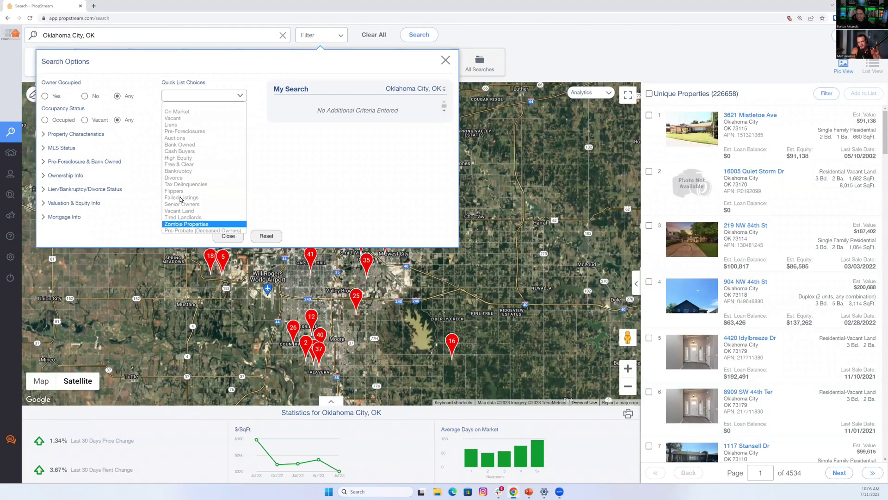
{"action": "left_click", "coordinate": [180, 165]}
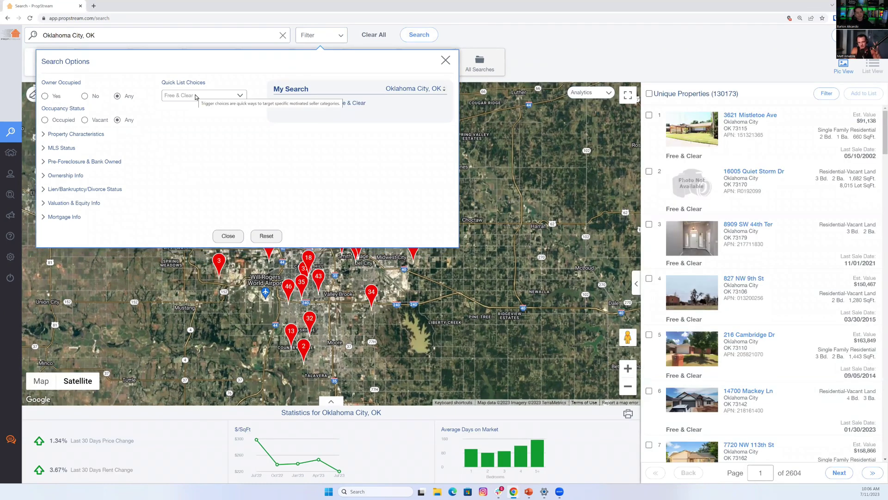
- Filter the MLS status to Failed listings of type For Sale
{"action": "left_click", "coordinate": [66, 148]}
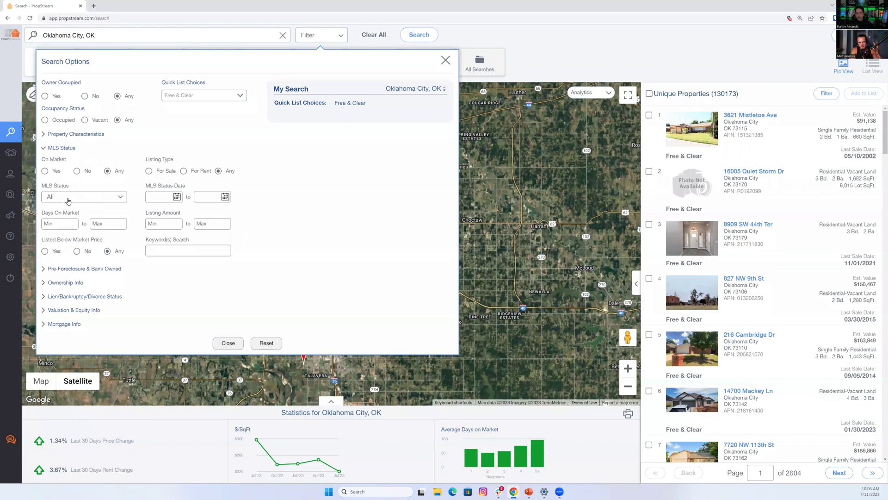
{"action": "left_click", "coordinate": [70, 198]}
{"action": "left_click", "coordinate": [85, 241]}
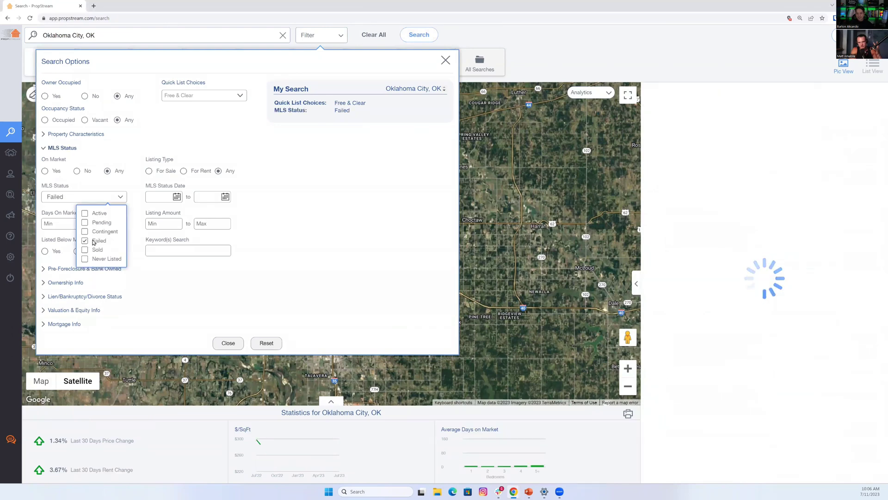
{"action": "left_click", "coordinate": [148, 170]}
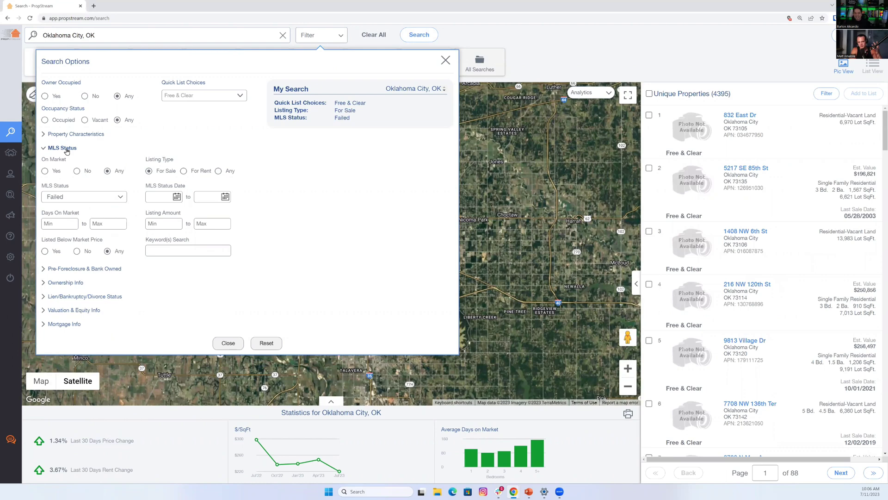
{"action": "left_click", "coordinate": [66, 148]}
- Limit owners to Individuals with at least 10 properties owned and view the 204 results
{"action": "left_click", "coordinate": [63, 178]}
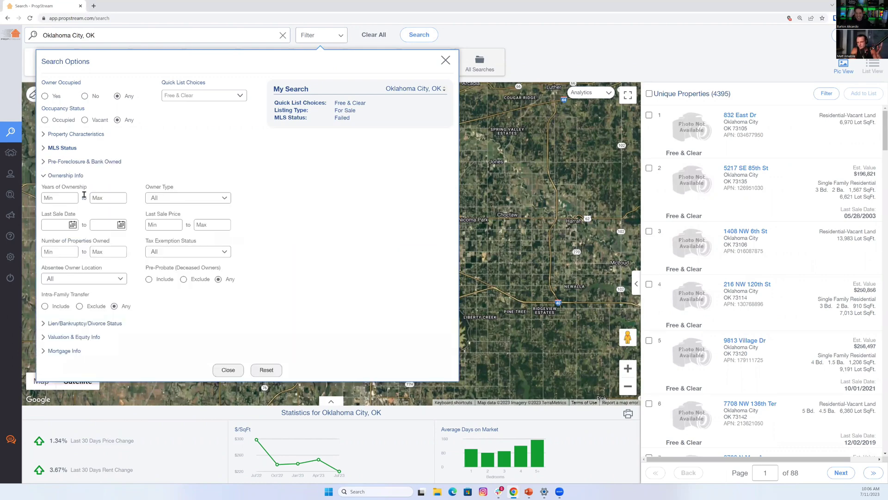
{"action": "left_click", "coordinate": [64, 253]}
{"action": "type", "text": "10"}
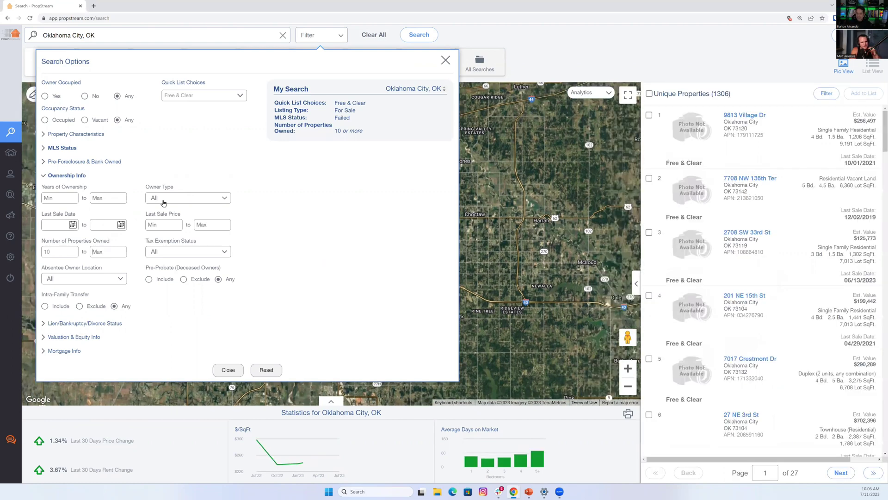
{"action": "left_click", "coordinate": [204, 198]}
{"action": "left_click", "coordinate": [202, 214]}
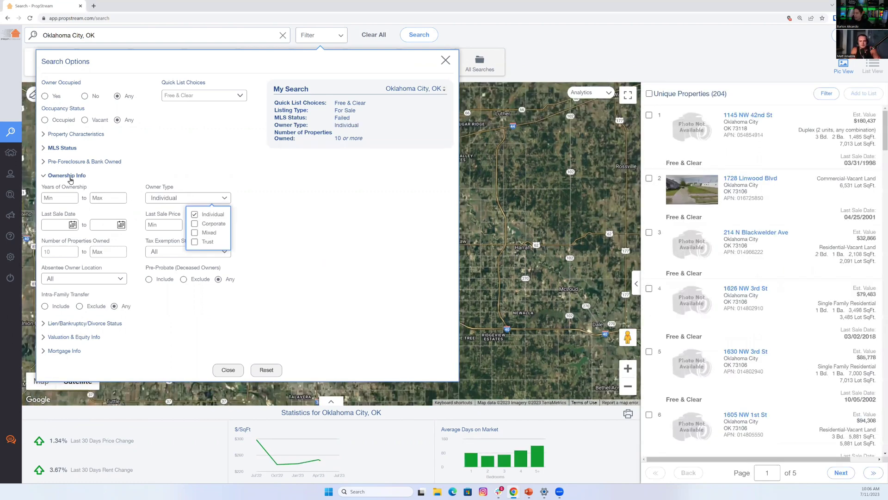
{"action": "left_click", "coordinate": [68, 175]}
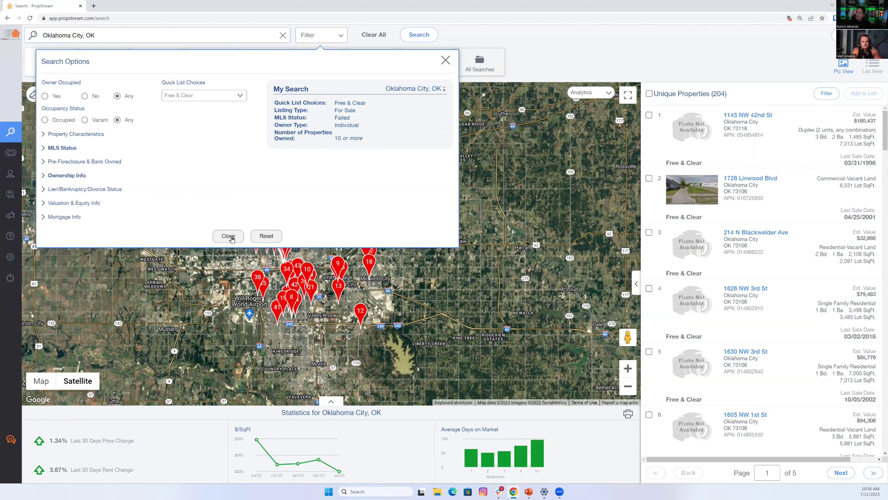
{"action": "left_click", "coordinate": [733, 102]}
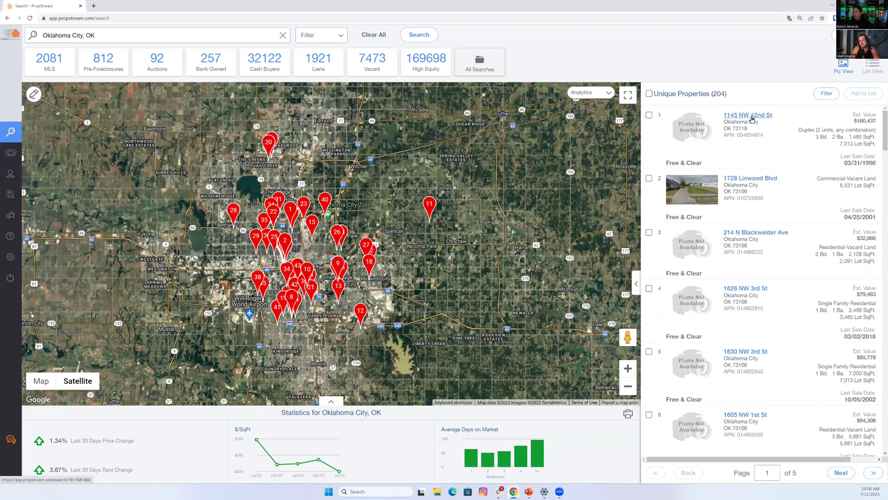
{"action": "left_click", "coordinate": [751, 120]}
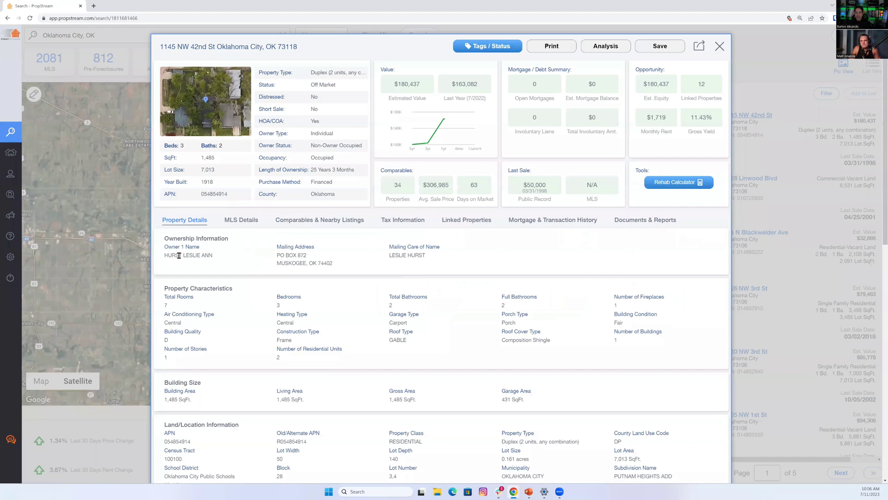
{"action": "left_click_drag", "start_coordinate": [179, 256], "coordinate": [296, 254]}
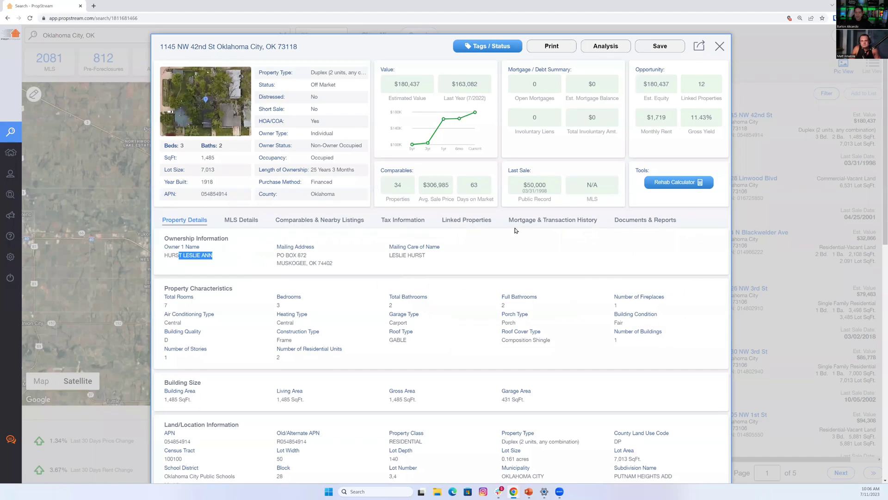
{"action": "left_click", "coordinate": [485, 222]}
{"action": "scroll", "coordinate": [486, 365], "scroll_direction": "down", "scroll_amount": 3}
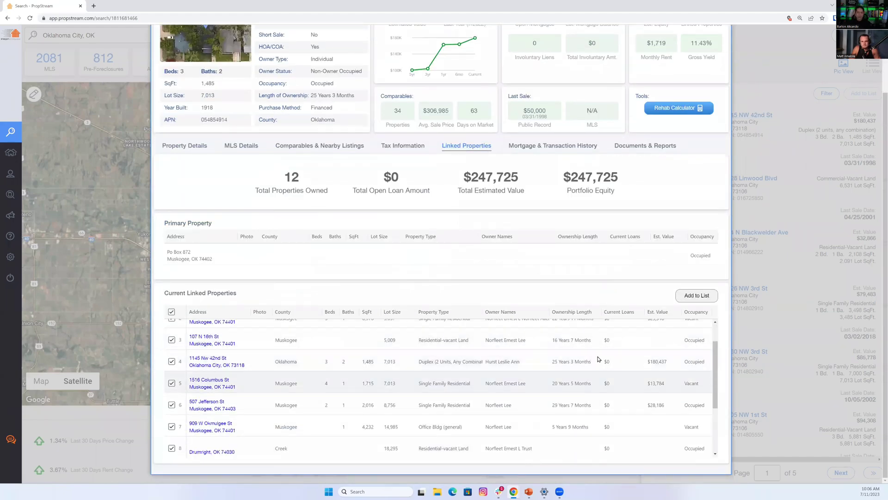
{"action": "scroll", "coordinate": [734, 51], "scroll_direction": "up", "scroll_amount": 3}
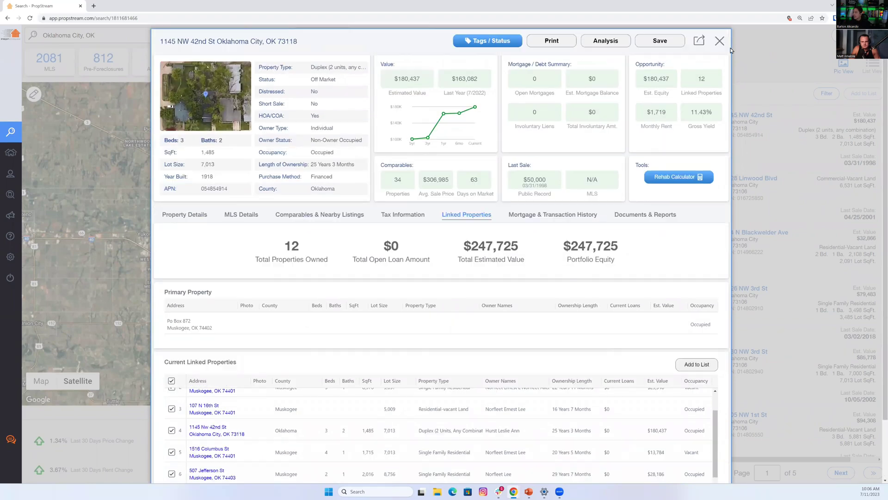
{"action": "left_click", "coordinate": [720, 47]}
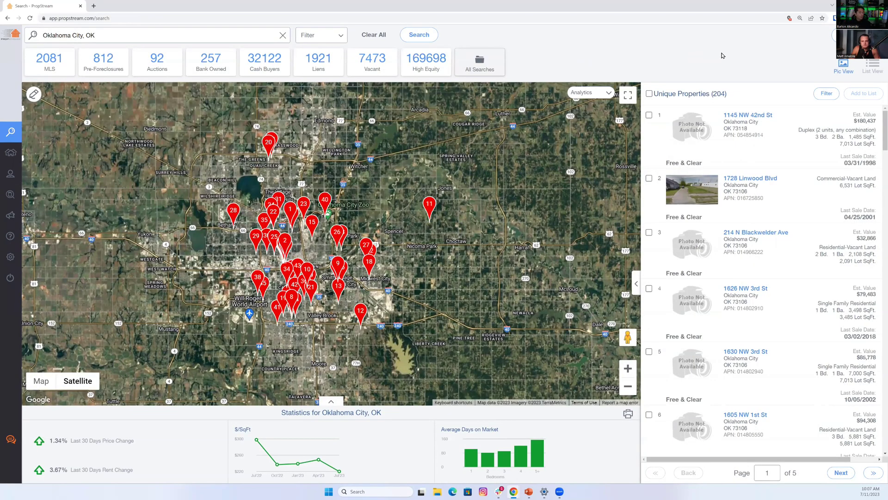
- Select all 204 properties and save them to a new list named 'OK Failed listings'
{"action": "left_click", "coordinate": [649, 95]}
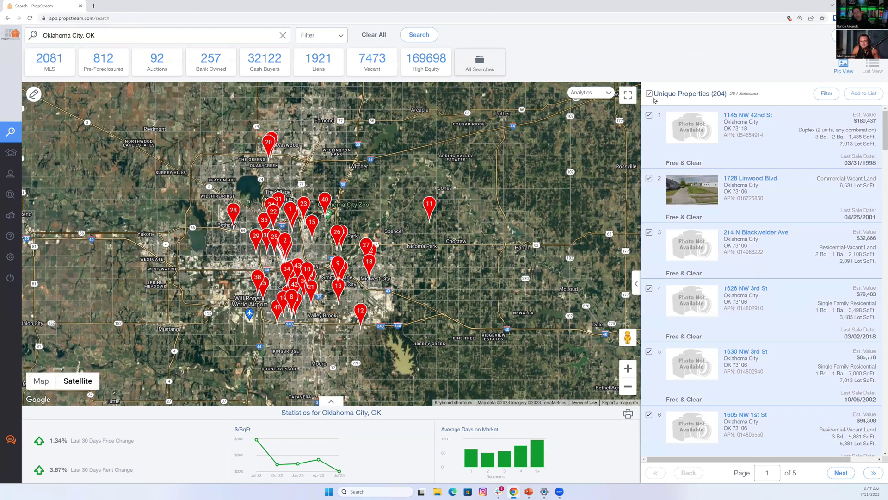
{"action": "left_click", "coordinate": [863, 94]}
{"action": "left_click", "coordinate": [442, 265]}
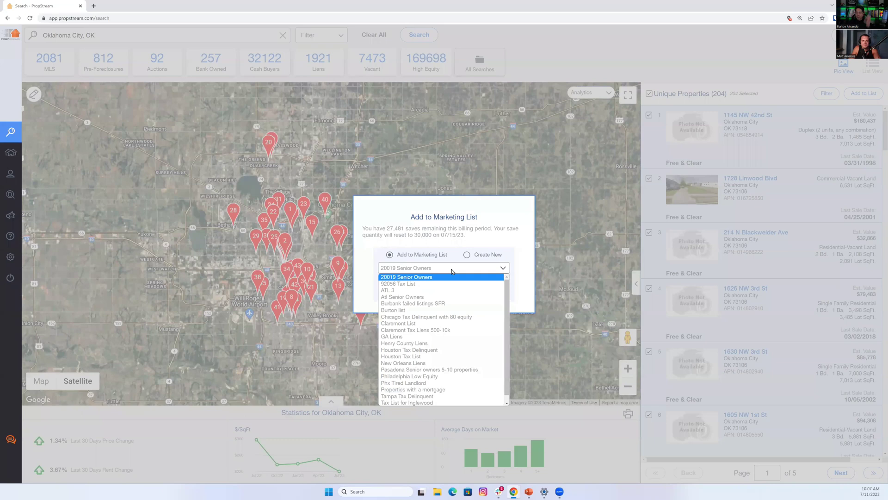
{"action": "left_click", "coordinate": [460, 265]}
{"action": "left_click", "coordinate": [467, 255]}
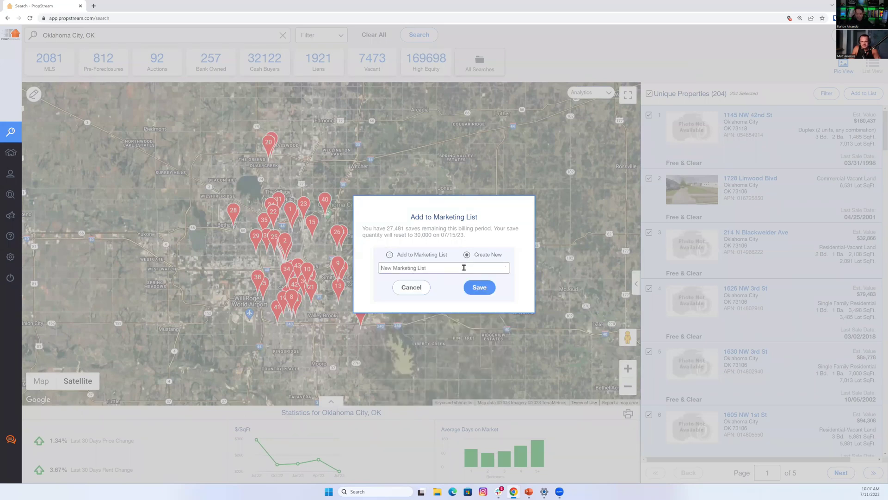
{"action": "type", "text": "OK Failed listings"}
{"action": "left_click", "coordinate": [480, 289]}
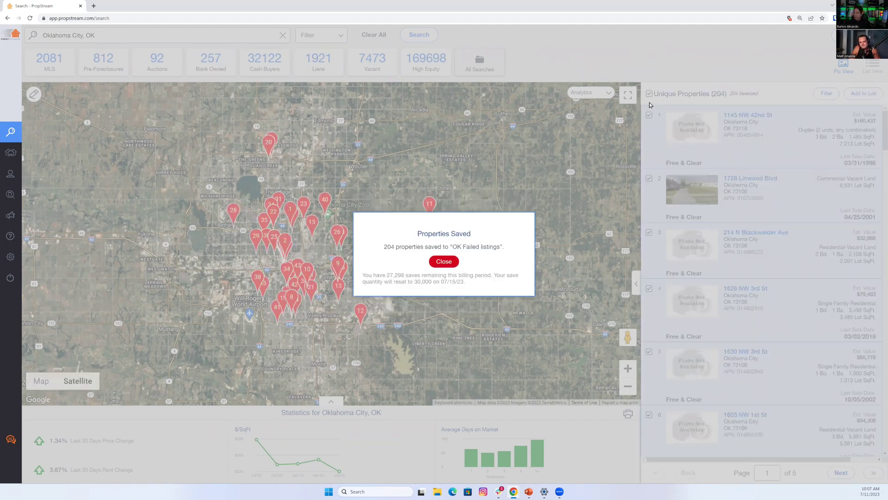
- Dismiss the save confirmation, tick two properties, then select all 204 again
{"action": "left_click", "coordinate": [444, 262]}
{"action": "left_click", "coordinate": [649, 178]}
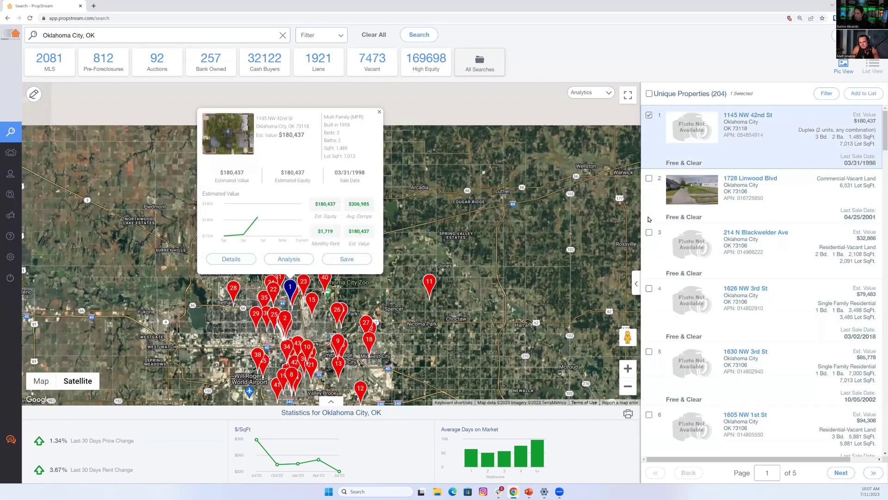
{"action": "left_click", "coordinate": [649, 233]}
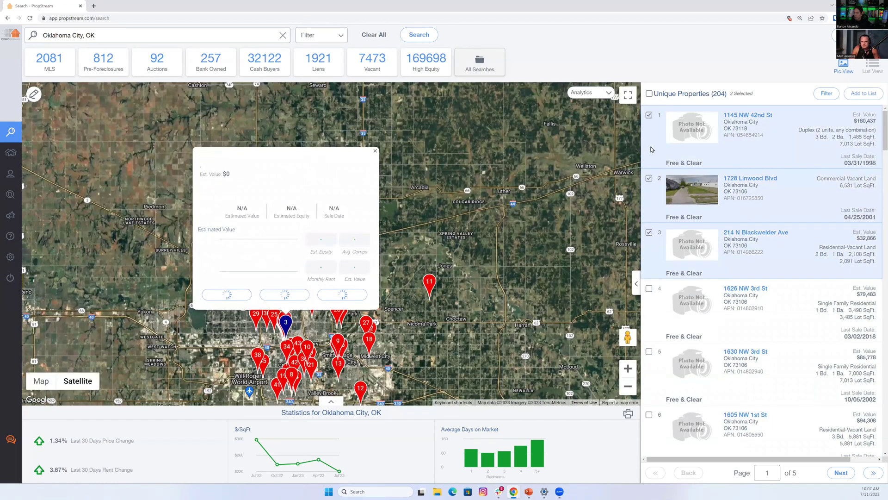
{"action": "left_click", "coordinate": [648, 94]}
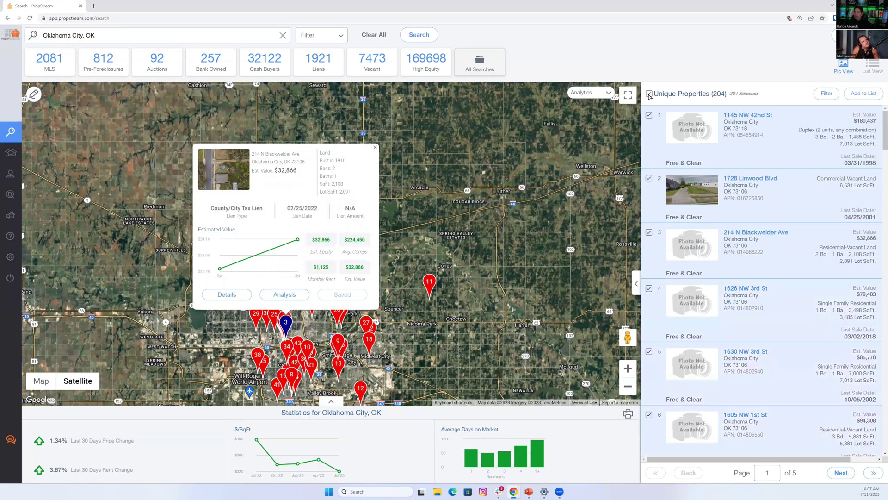
- Reopen the Add to List dialog and cancel it without saving
{"action": "left_click", "coordinate": [857, 96]}
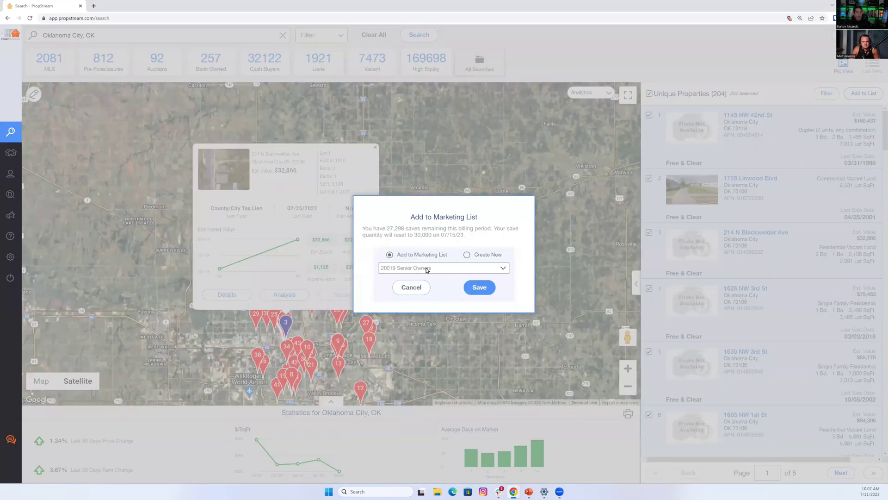
{"action": "left_click", "coordinate": [427, 269]}
{"action": "left_click", "coordinate": [467, 254]}
{"action": "key", "text": "Escape"}
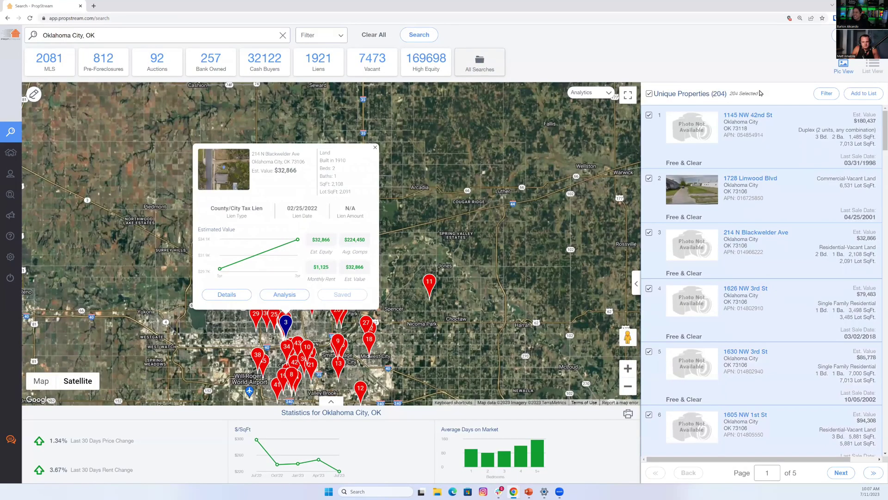
- Edit the Show range to start at 1, showing properties 1 to 100
{"action": "left_click", "coordinate": [824, 94]}
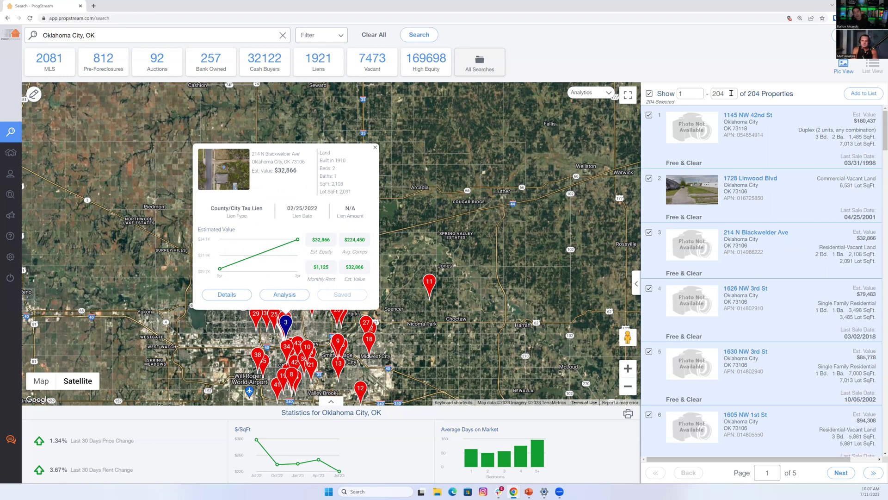
{"action": "left_click", "coordinate": [689, 95]}
{"action": "key", "text": "BackSpace"}
{"action": "type", "text": "1"}
{"action": "key", "text": "Return"}
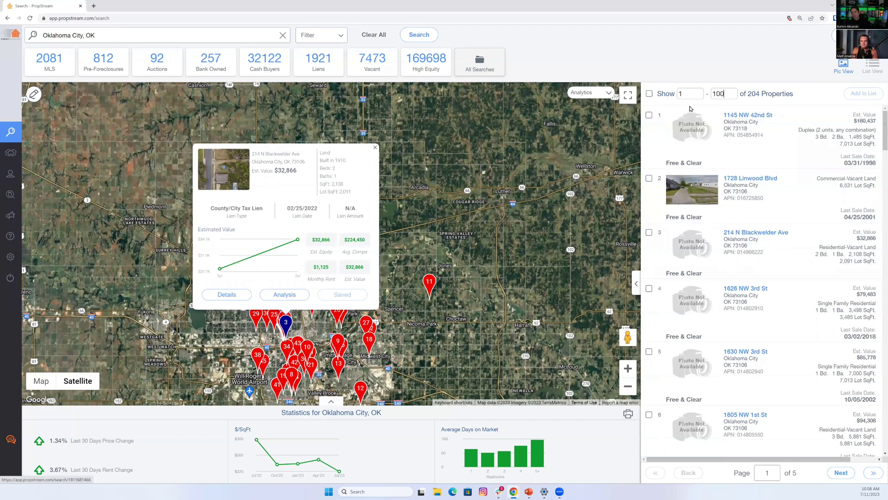
{"action": "key", "text": "BackSpace"}
{"action": "key", "text": "BackSpace"}
{"action": "key", "text": "BackSpace"}
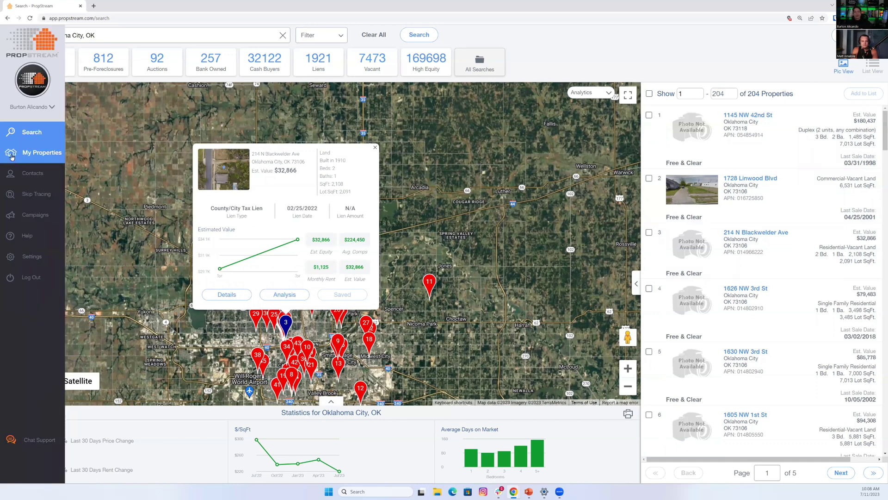
- Open the 'OK Failed listings' marketing list (204 properties) under My Properties
{"action": "left_click", "coordinate": [14, 156]}
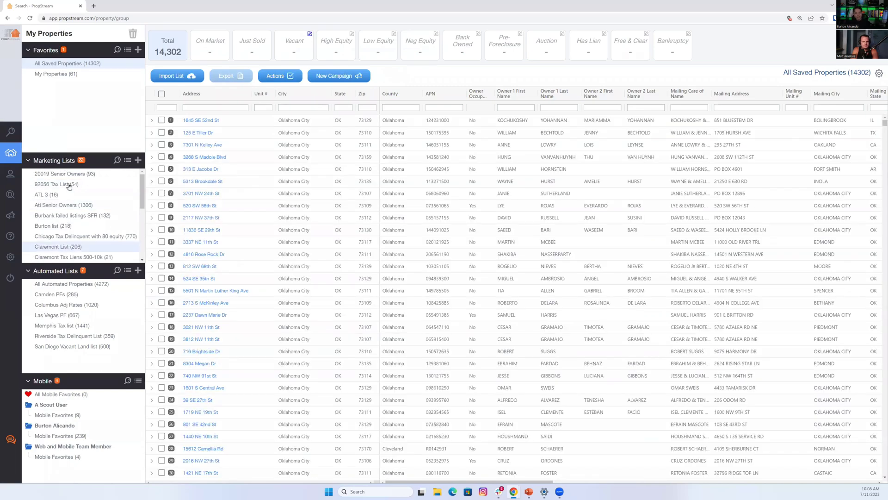
{"action": "scroll", "coordinate": [60, 204], "scroll_direction": "down", "scroll_amount": 5}
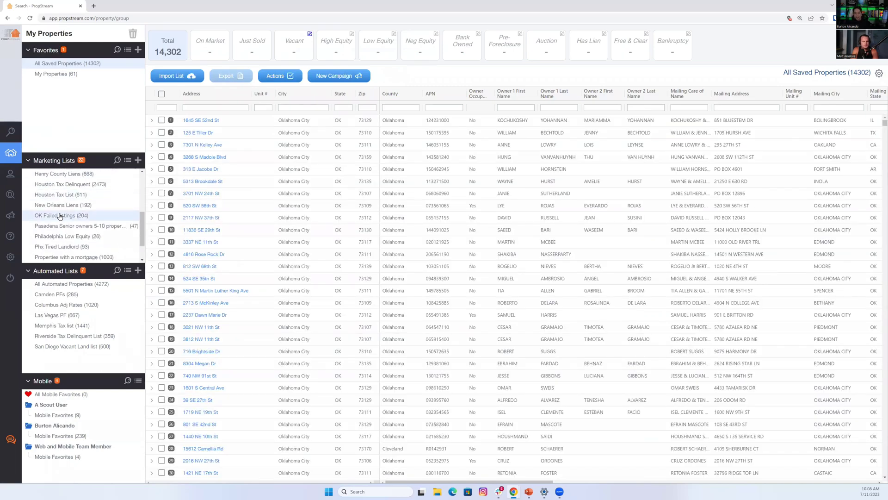
{"action": "left_click", "coordinate": [60, 216]}
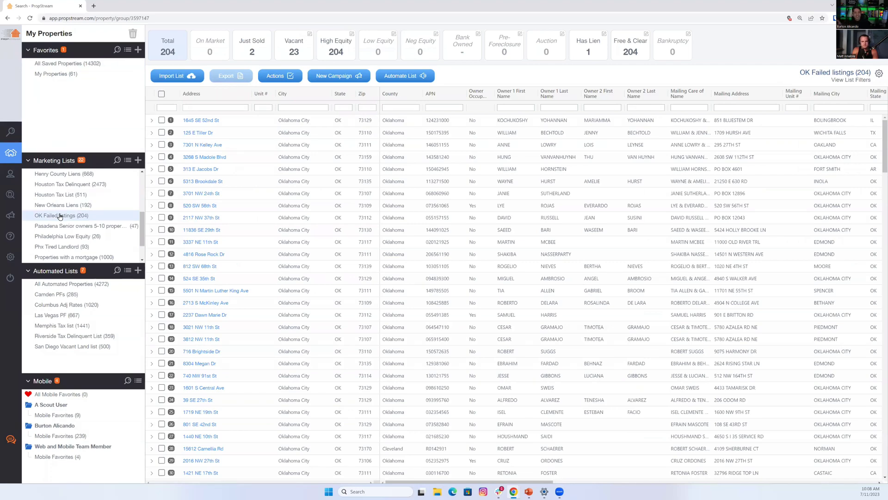
{"action": "mouse_move", "coordinate": [17, 152]}
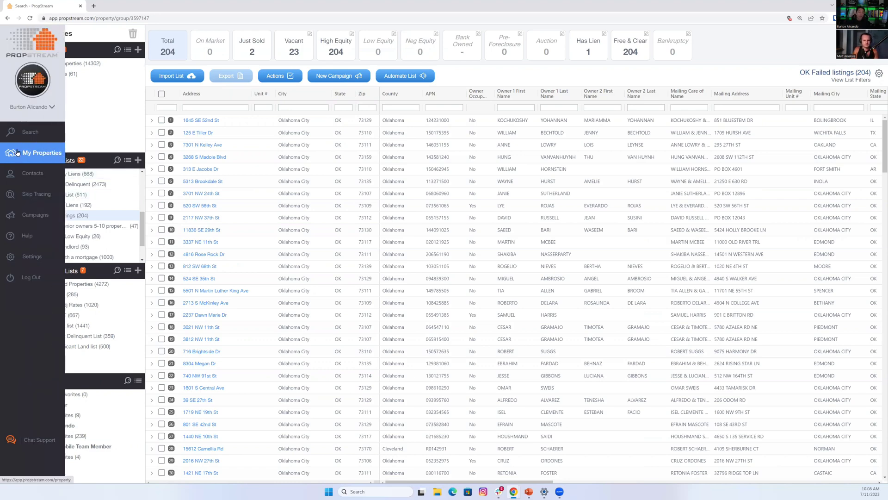
{"action": "left_click", "coordinate": [70, 218]}
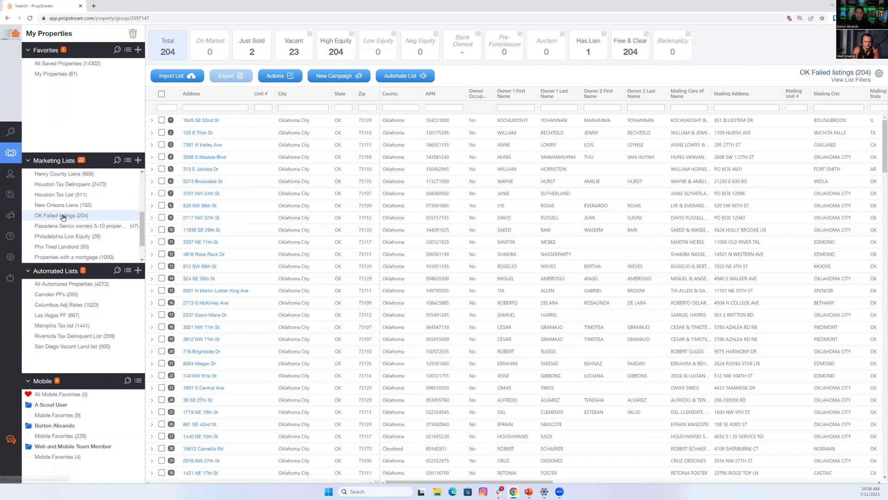
{"action": "mouse_move", "coordinate": [16, 196]}
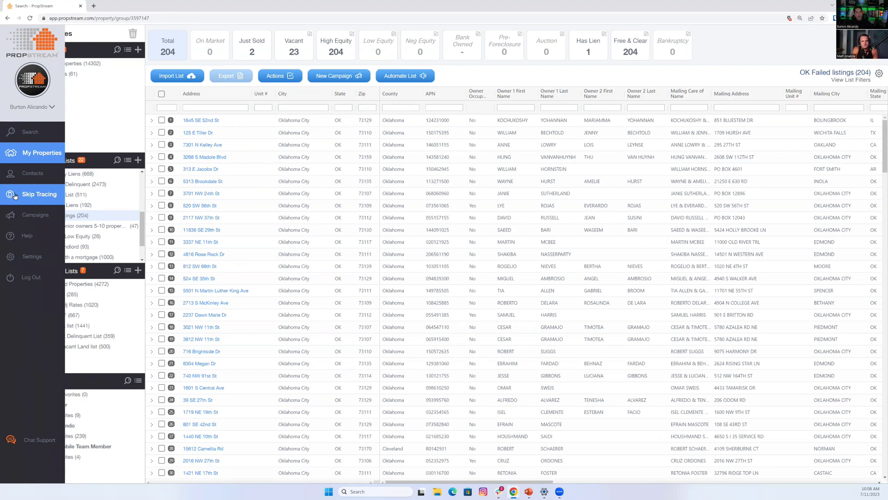
- Launch Skip Tracing for the list and bring up its contact picker
{"action": "left_click", "coordinate": [14, 196]}
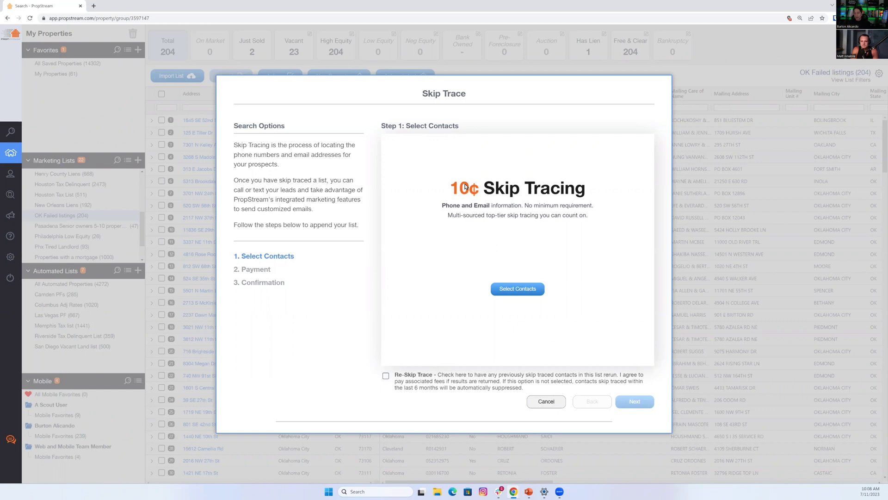
{"action": "mouse_move", "coordinate": [5, 187]}
{"action": "left_click_drag", "start_coordinate": [554, 308], "coordinate": [511, 289]}
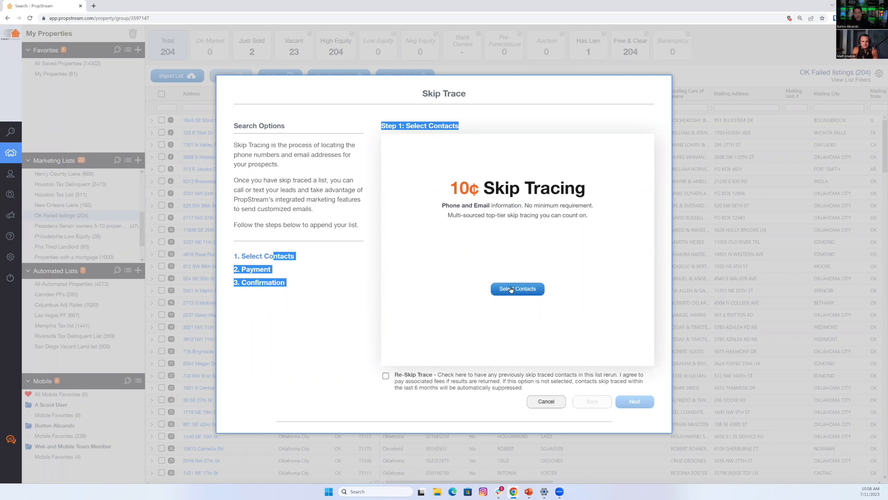
{"action": "left_click", "coordinate": [510, 289]}
- Load the OK Failed listings (204) group and add all its contacts to the selection
{"action": "left_click", "coordinate": [259, 99]}
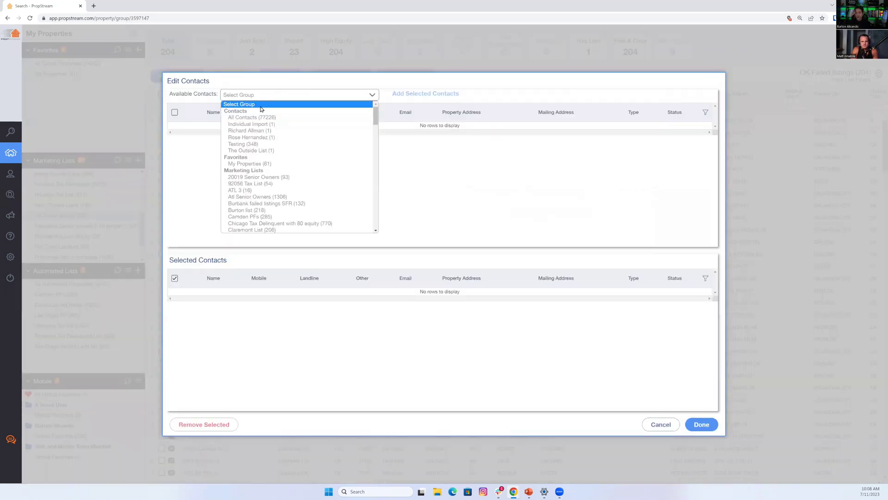
{"action": "scroll", "coordinate": [267, 159], "scroll_direction": "down", "scroll_amount": 3}
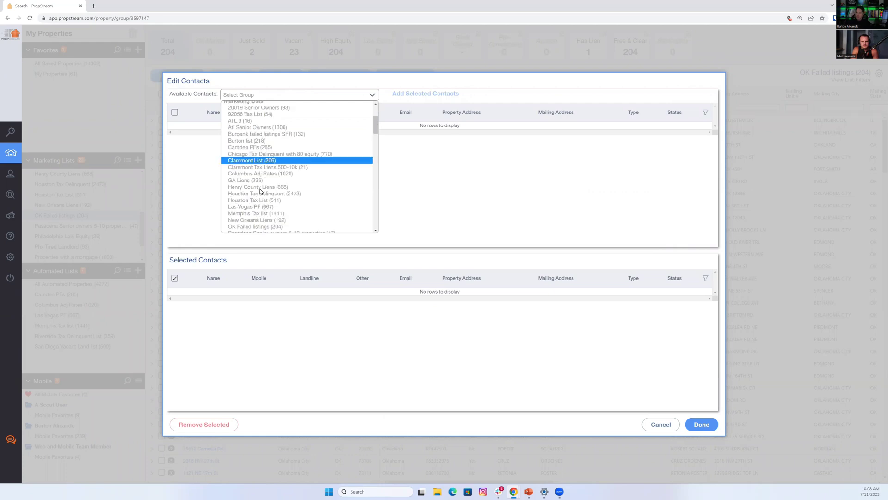
{"action": "left_click", "coordinate": [246, 226]}
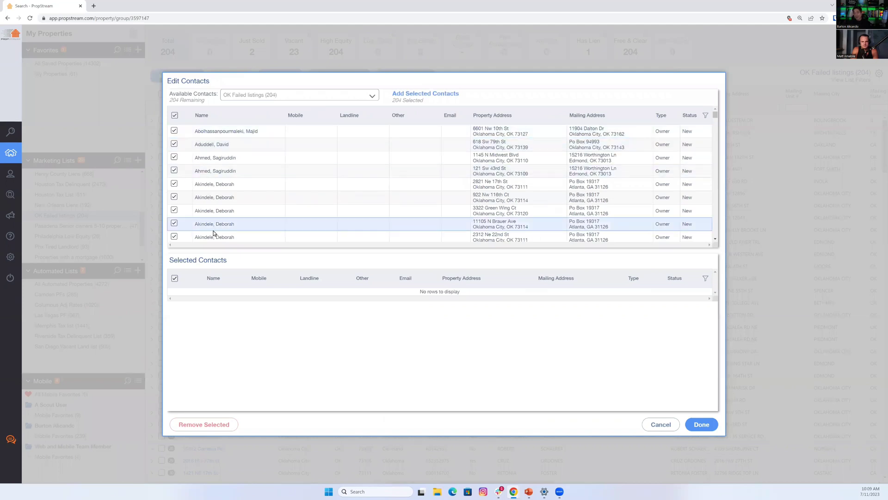
{"action": "left_click", "coordinate": [426, 94]}
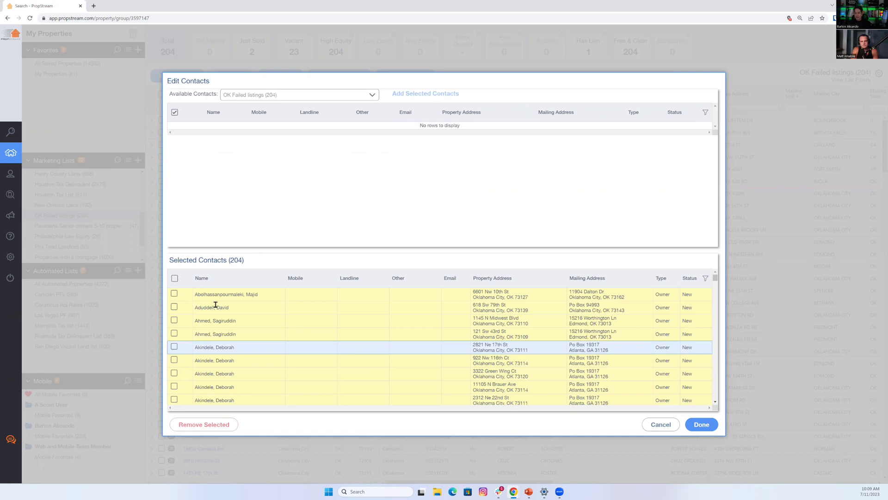
{"action": "left_click", "coordinate": [174, 294]}
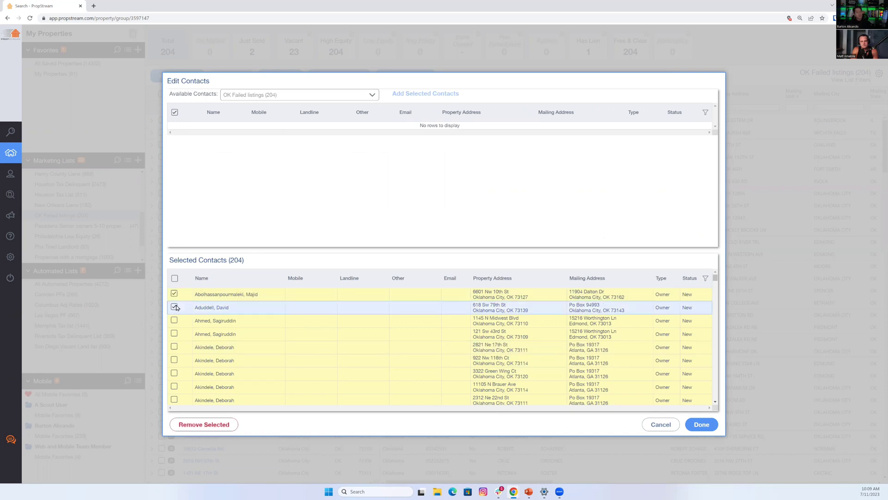
{"action": "left_click", "coordinate": [214, 427]}
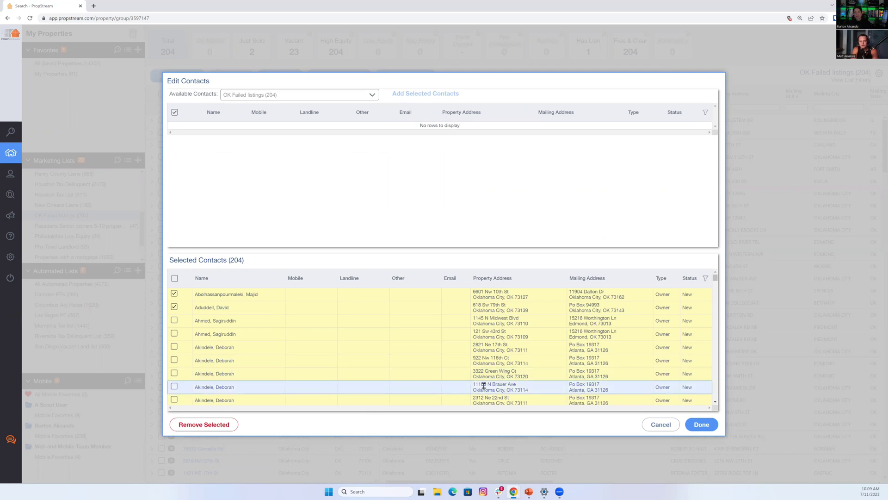
{"action": "left_click", "coordinate": [700, 427]}
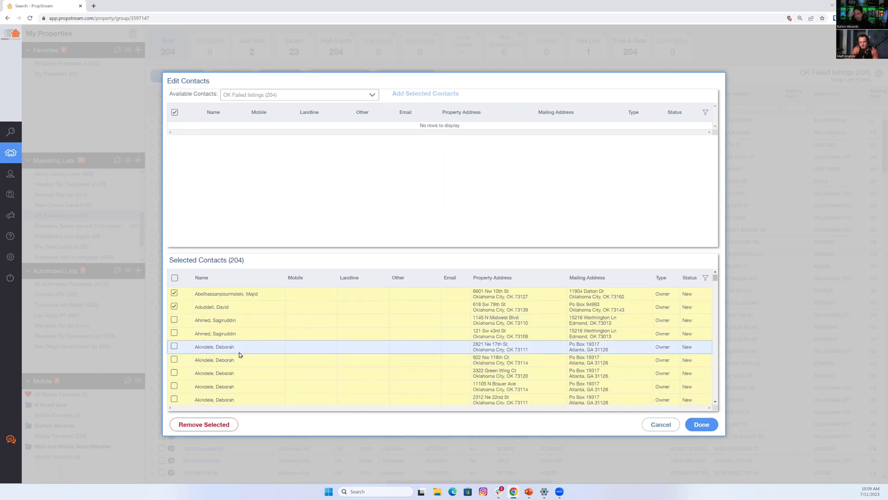
{"action": "scroll", "coordinate": [240, 353], "scroll_direction": "down", "scroll_amount": 1}
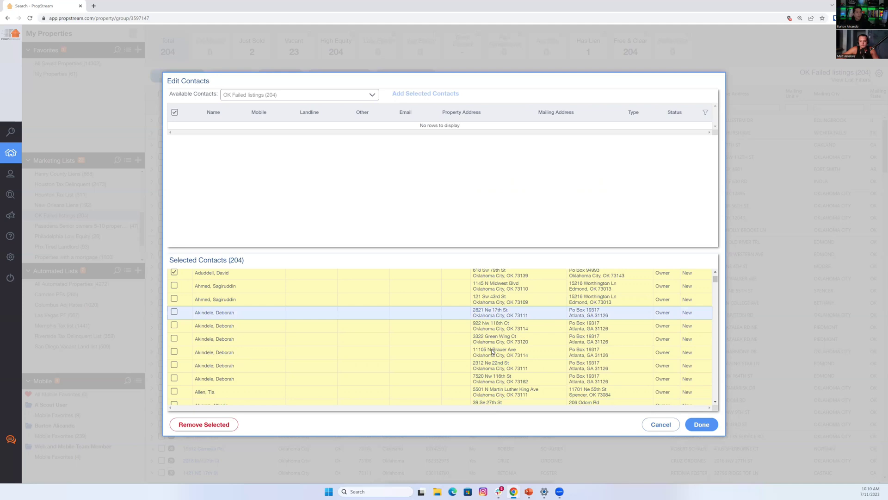
{"action": "left_click", "coordinate": [695, 424]}
{"action": "left_click", "coordinate": [267, 270]}
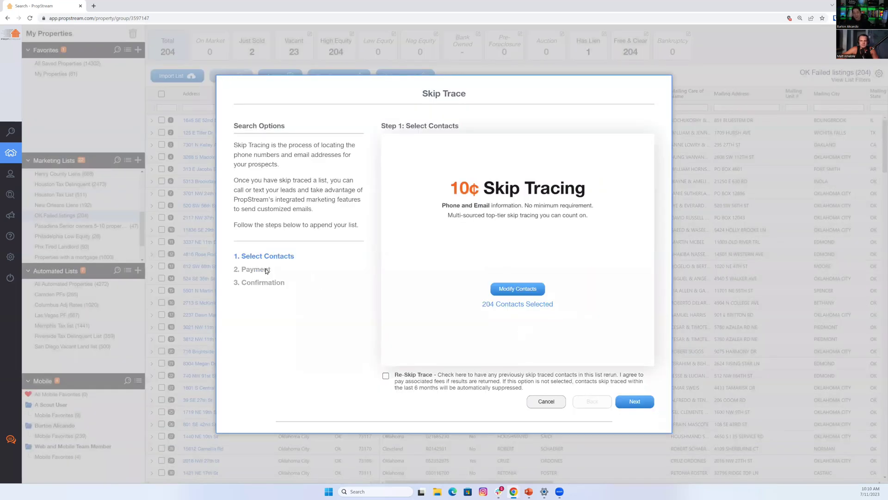
{"action": "left_click", "coordinate": [635, 400]}
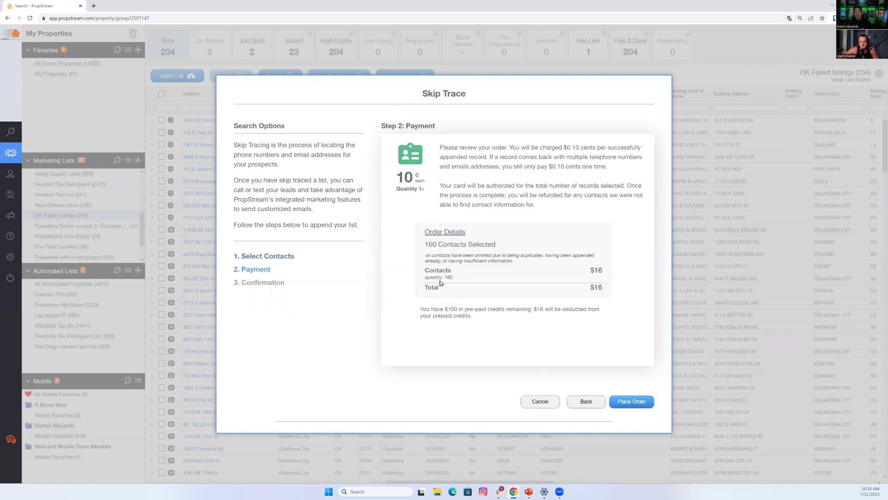
{"action": "left_click_drag", "start_coordinate": [424, 255], "coordinate": [541, 255]}
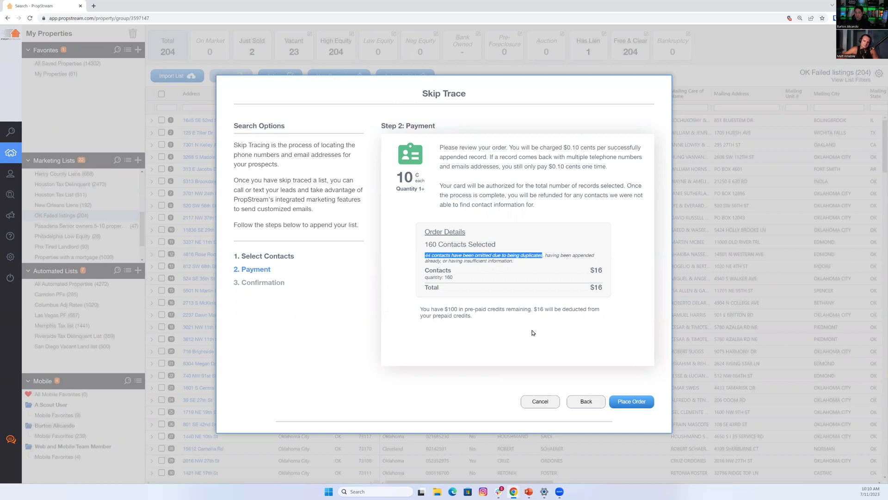
{"action": "left_click", "coordinate": [544, 254]}
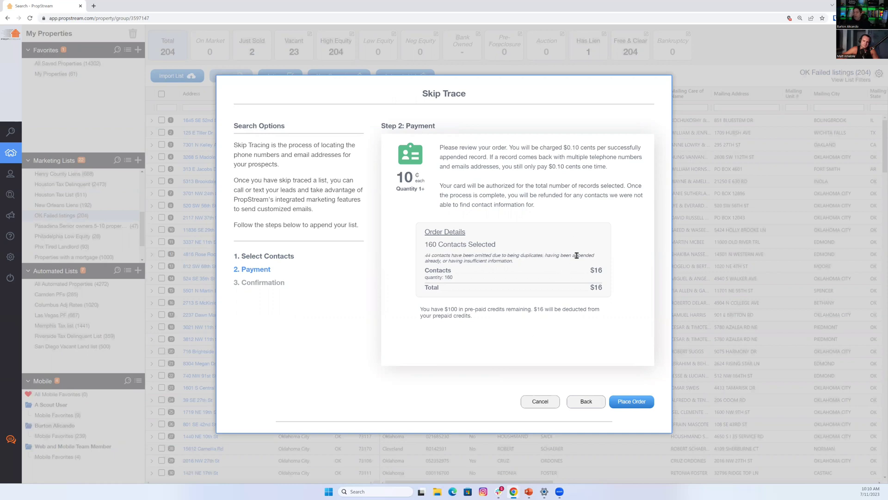
{"action": "left_click_drag", "start_coordinate": [576, 255], "coordinate": [442, 262]}
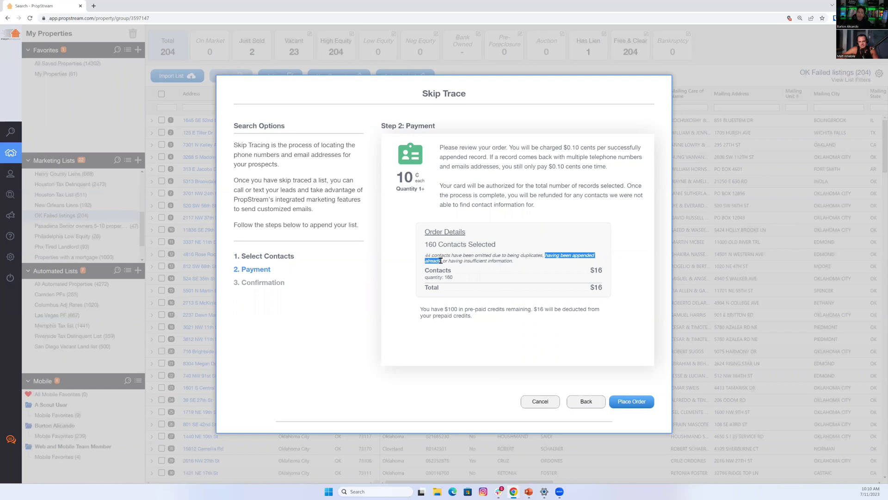
{"action": "left_click", "coordinate": [442, 261]}
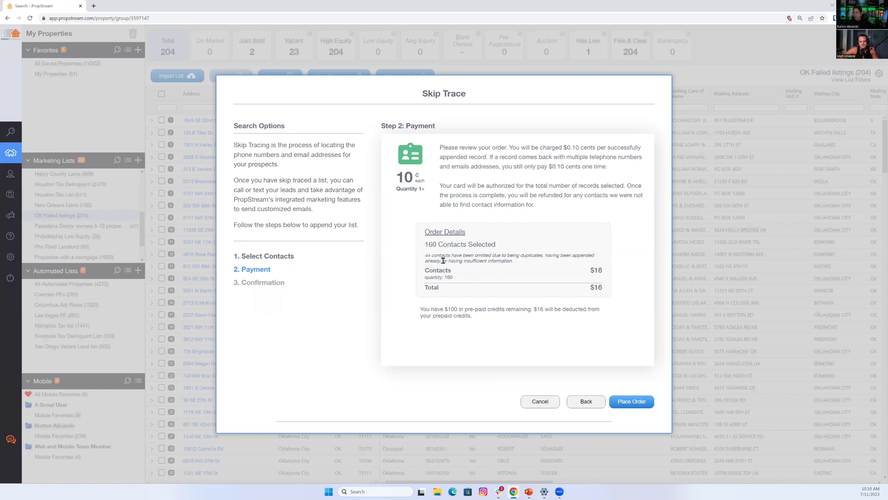
{"action": "left_click_drag", "start_coordinate": [476, 261], "coordinate": [515, 263]}
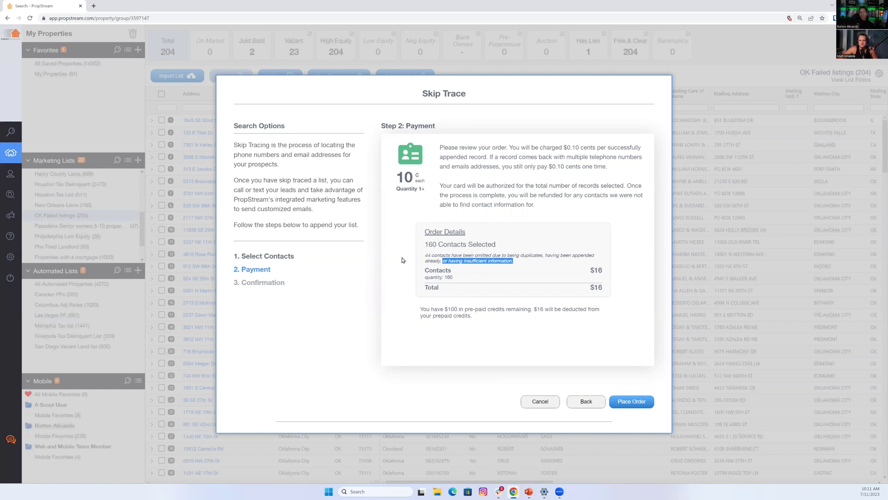
{"action": "triple_click", "coordinate": [426, 244]}
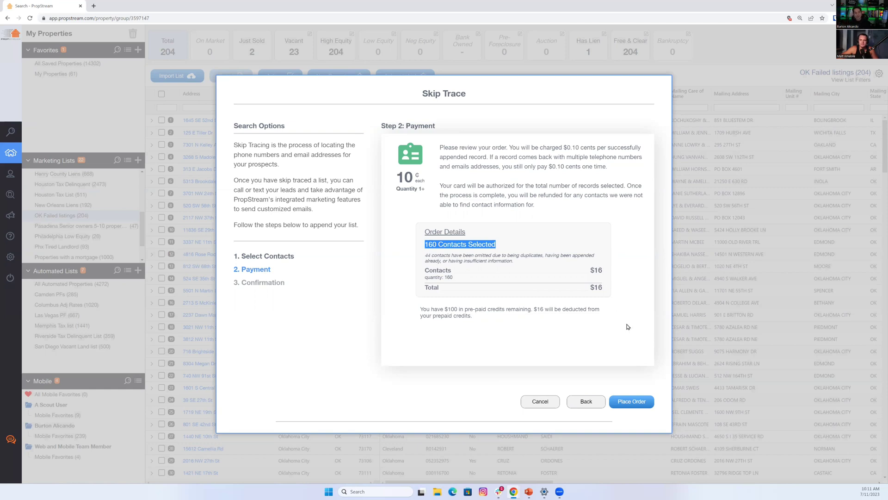
- Place the $16 order for 160 contacts, accept the Do Not Call terms, and finish
{"action": "left_click", "coordinate": [632, 402]}
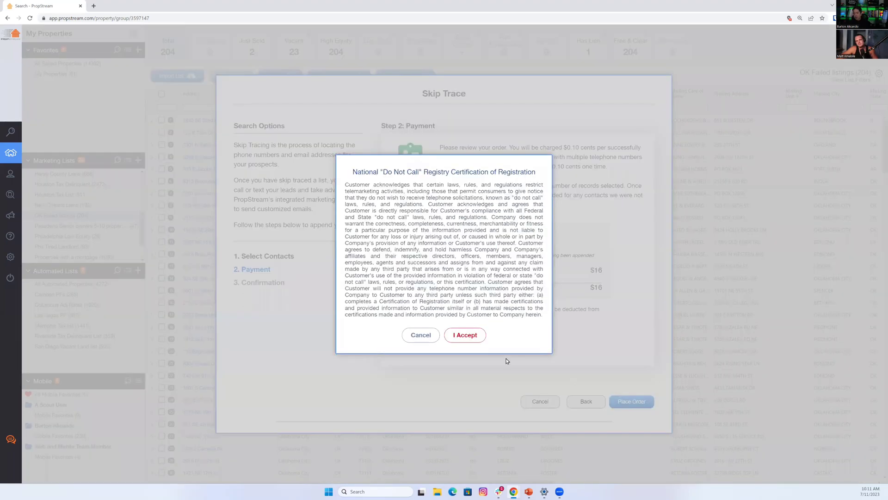
{"action": "left_click", "coordinate": [483, 336]}
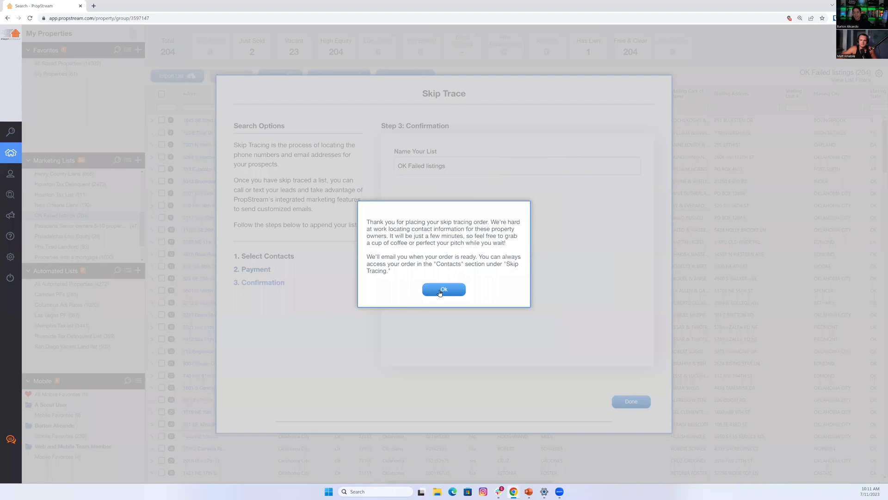
{"action": "left_click", "coordinate": [441, 291]}
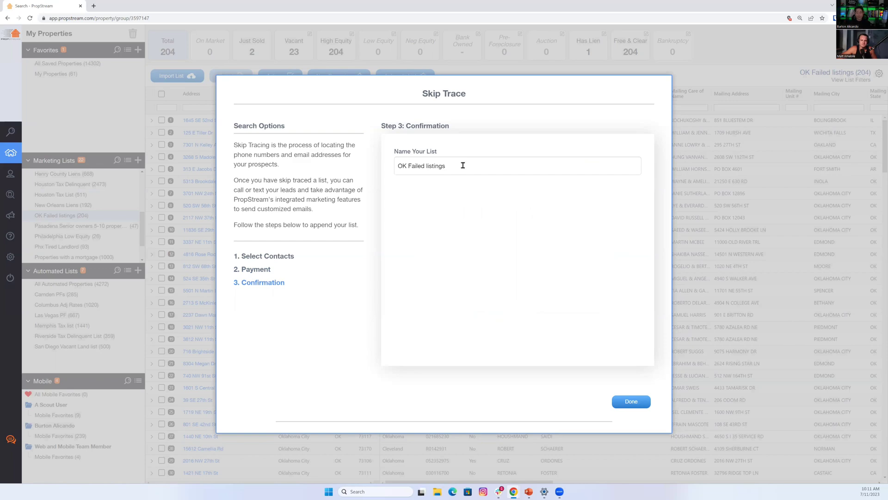
{"action": "left_click", "coordinate": [629, 407]}
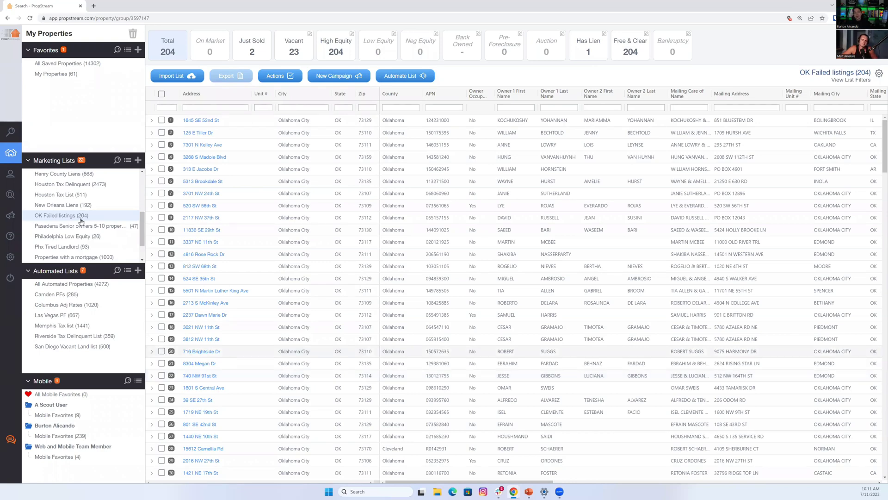
- Go to Contacts and view the OK Failed listings (204) skip trace, status Processing
{"action": "mouse_move", "coordinate": [21, 172]}
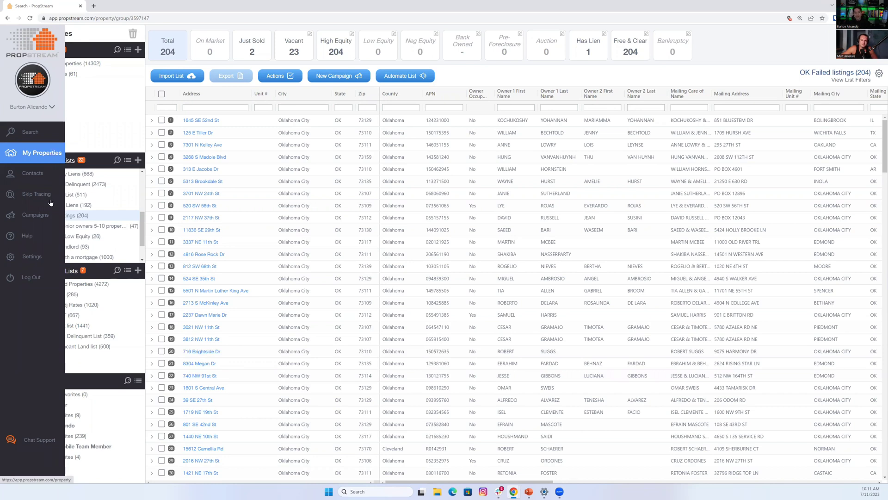
{"action": "left_click", "coordinate": [29, 182]}
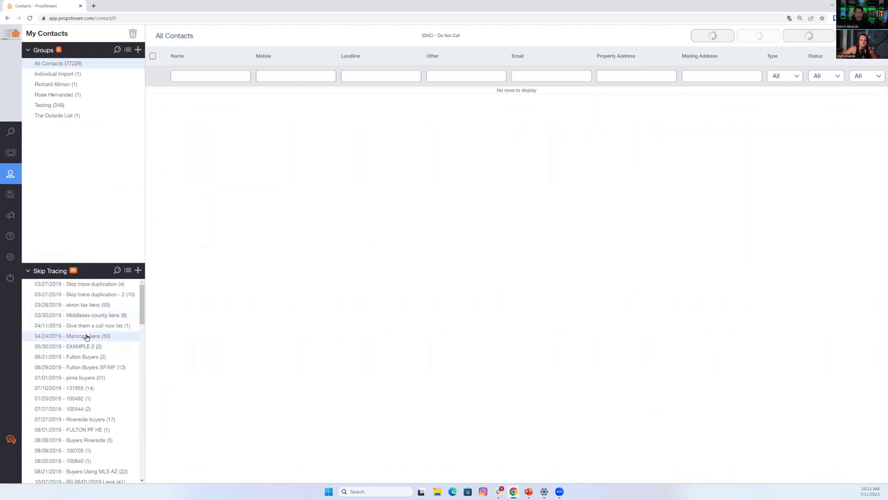
{"action": "scroll", "coordinate": [84, 340], "scroll_direction": "down", "scroll_amount": 5}
{"action": "scroll", "coordinate": [83, 339], "scroll_direction": "down", "scroll_amount": 8}
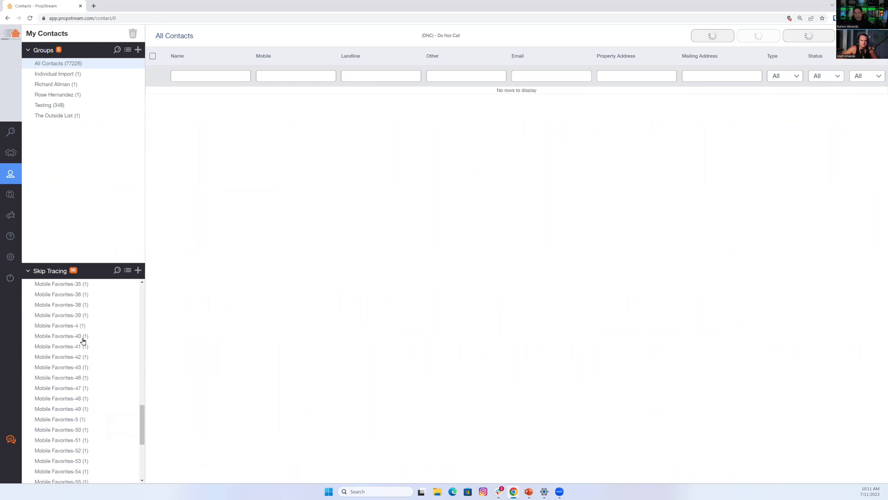
{"action": "scroll", "coordinate": [78, 346], "scroll_direction": "down", "scroll_amount": 4}
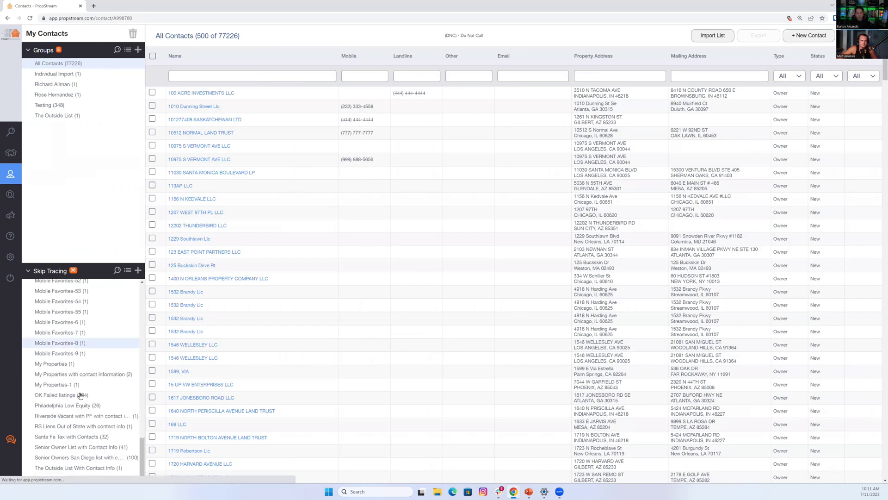
{"action": "left_click", "coordinate": [72, 395]}
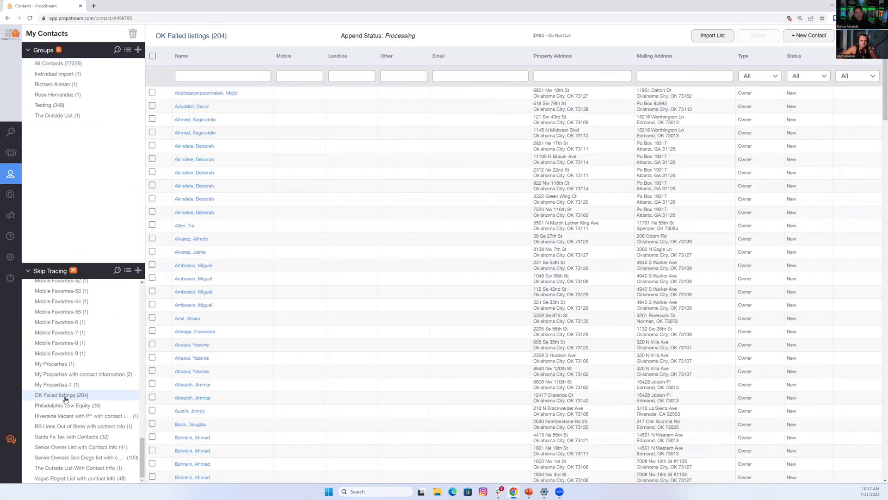
{"action": "double_click", "coordinate": [397, 38]}
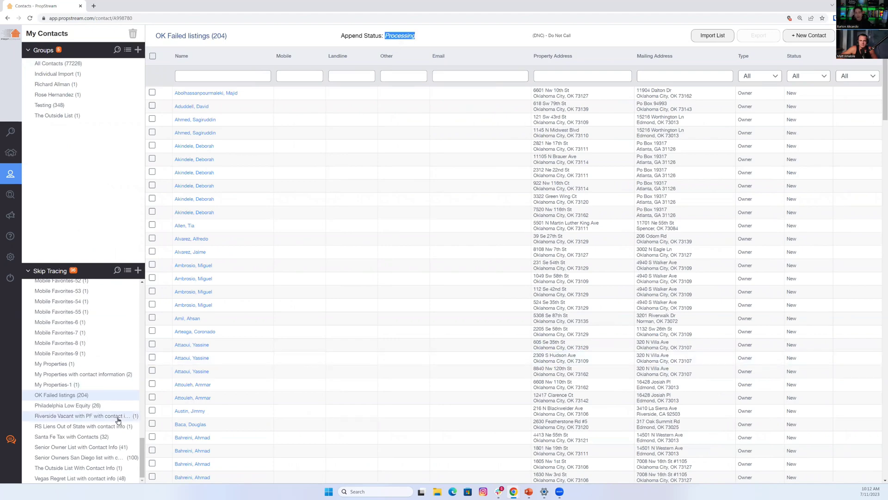
- Check Philadelphia Low Equity (26) contacts, then return to OK Failed listings (204), still Processing
{"action": "left_click", "coordinate": [56, 410]}
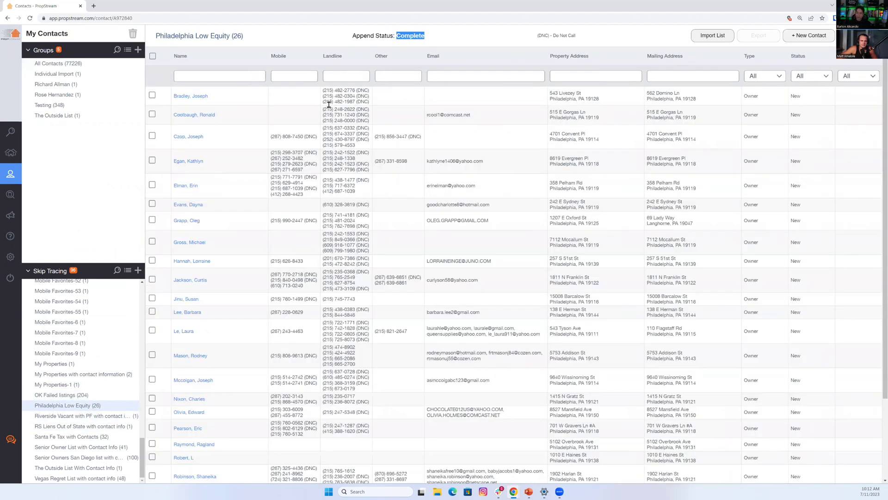
{"action": "left_click", "coordinate": [454, 38]}
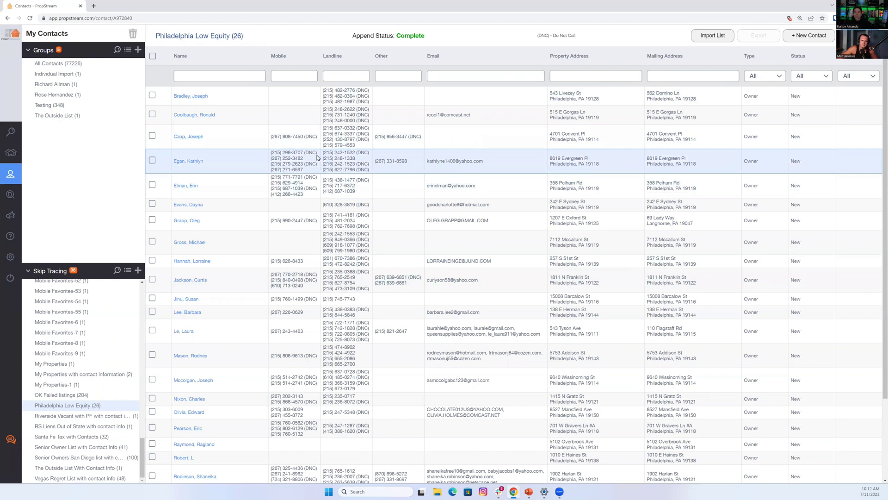
{"action": "left_click_drag", "start_coordinate": [319, 153], "coordinate": [269, 153]}
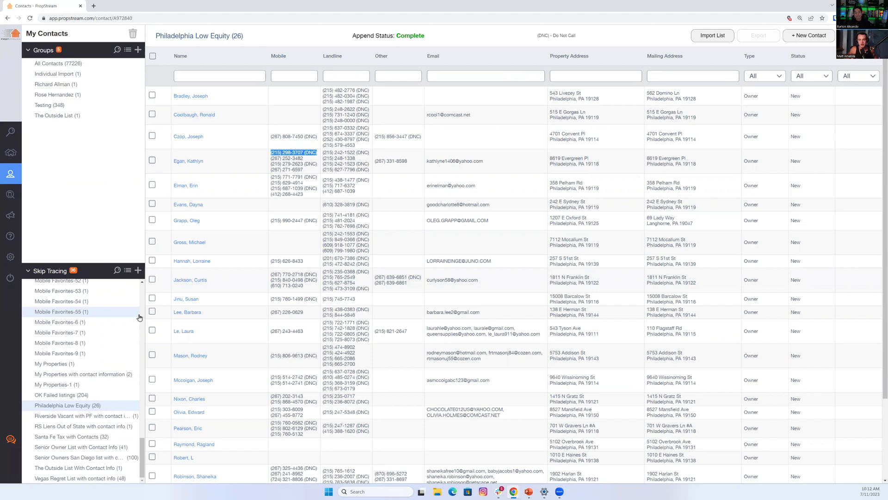
{"action": "left_click", "coordinate": [89, 399]}
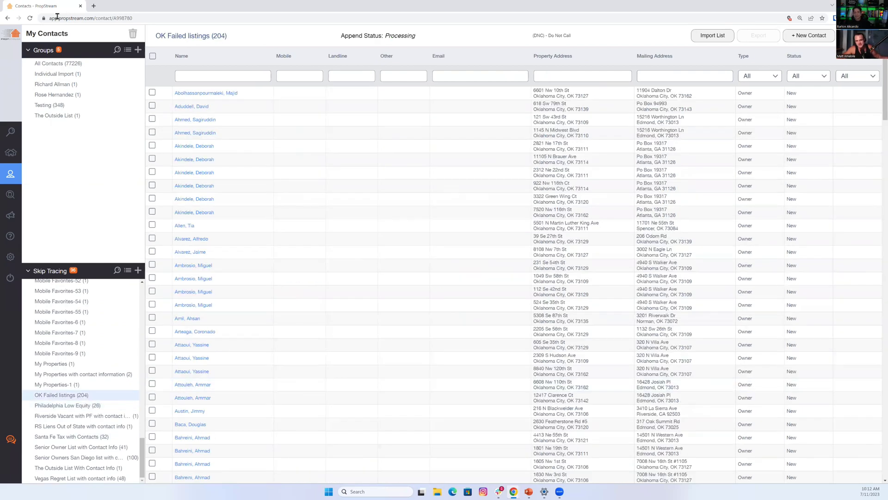
{"action": "left_click", "coordinate": [30, 18]}
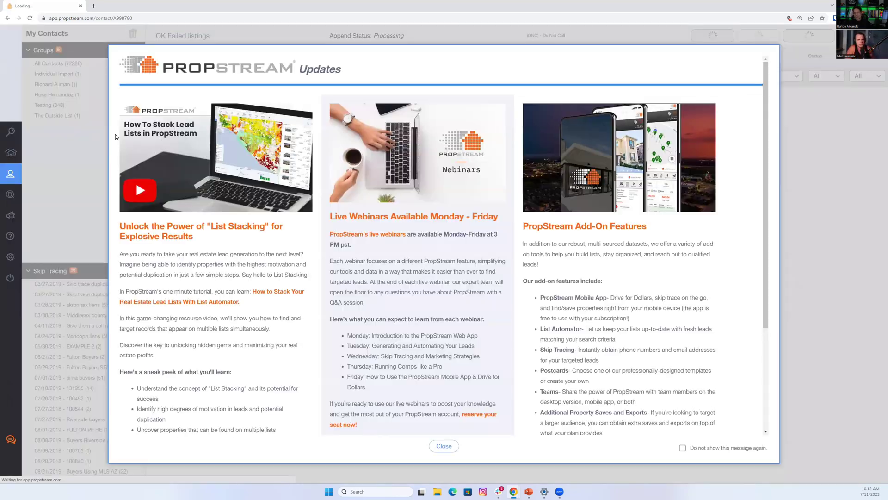
{"action": "left_click", "coordinate": [234, 37]}
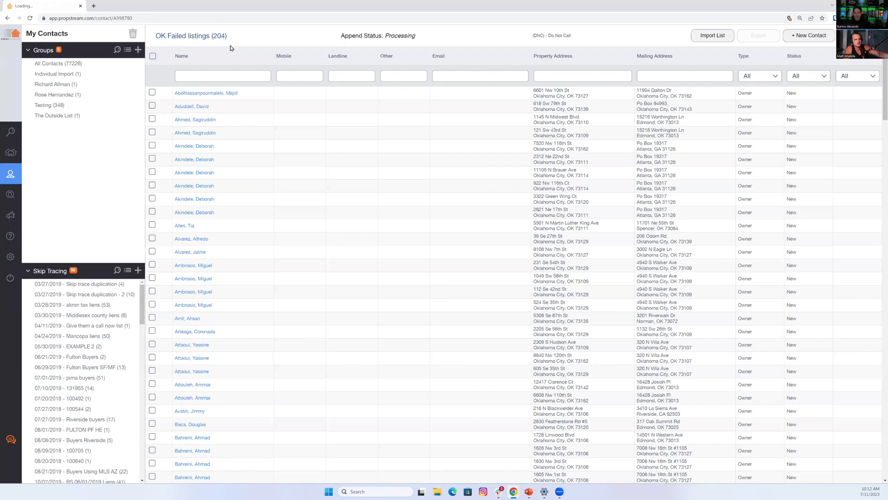
{"action": "scroll", "coordinate": [78, 398], "scroll_direction": "down", "scroll_amount": 15}
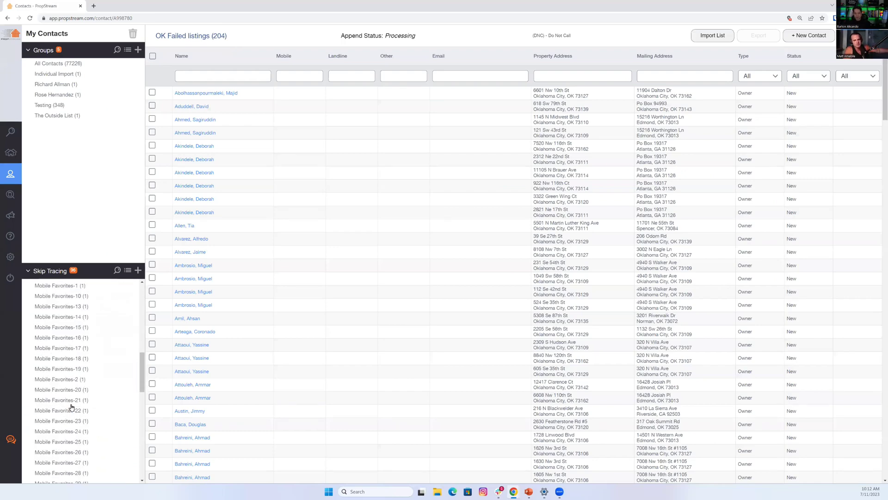
{"action": "scroll", "coordinate": [72, 407], "scroll_direction": "down", "scroll_amount": 4}
{"action": "left_click", "coordinate": [73, 408]}
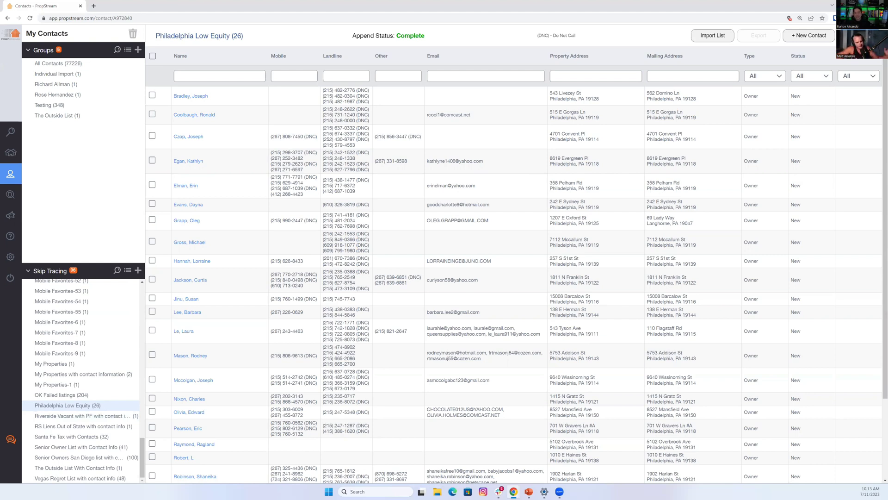
{"action": "left_click", "coordinate": [91, 396]}
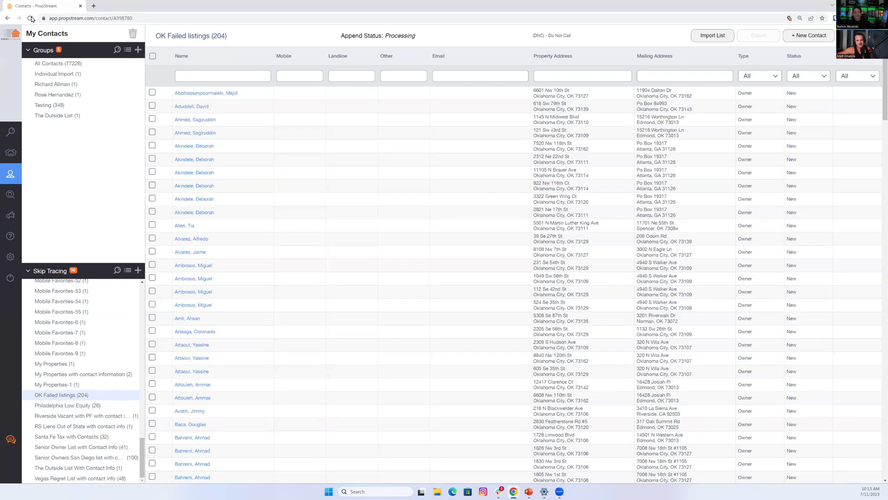
{"action": "left_click", "coordinate": [30, 18]}
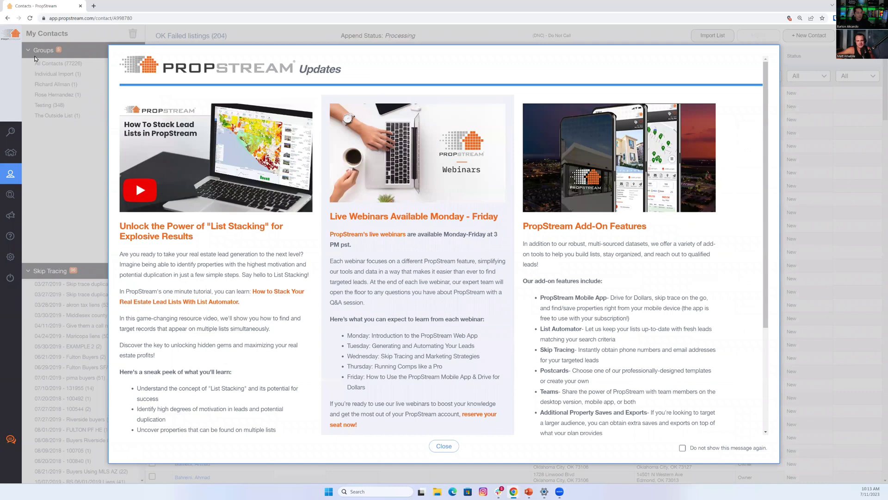
{"action": "left_click", "coordinate": [251, 35]}
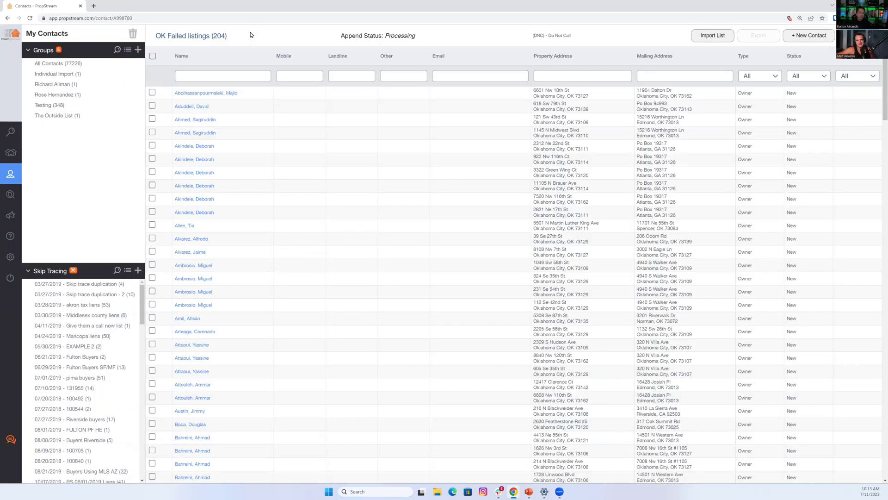